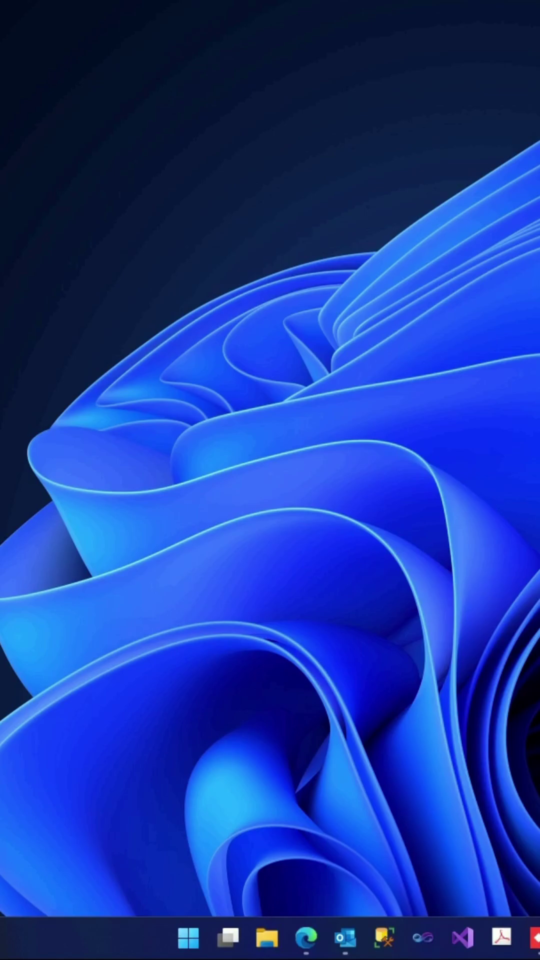
Search the Start menu for 'toggle keys' and open the Accessibility Keyboard settings page.
left_click(187, 938)
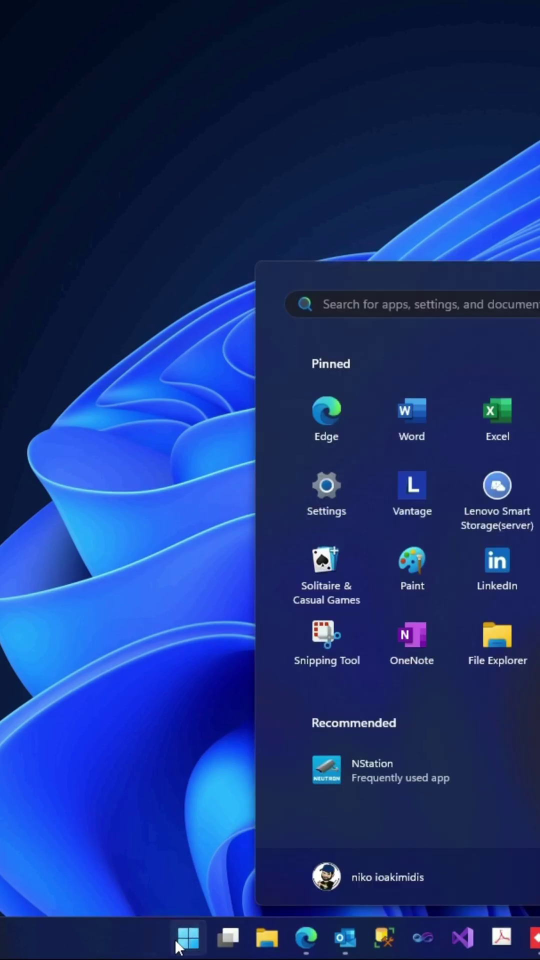
type("toggle keys")
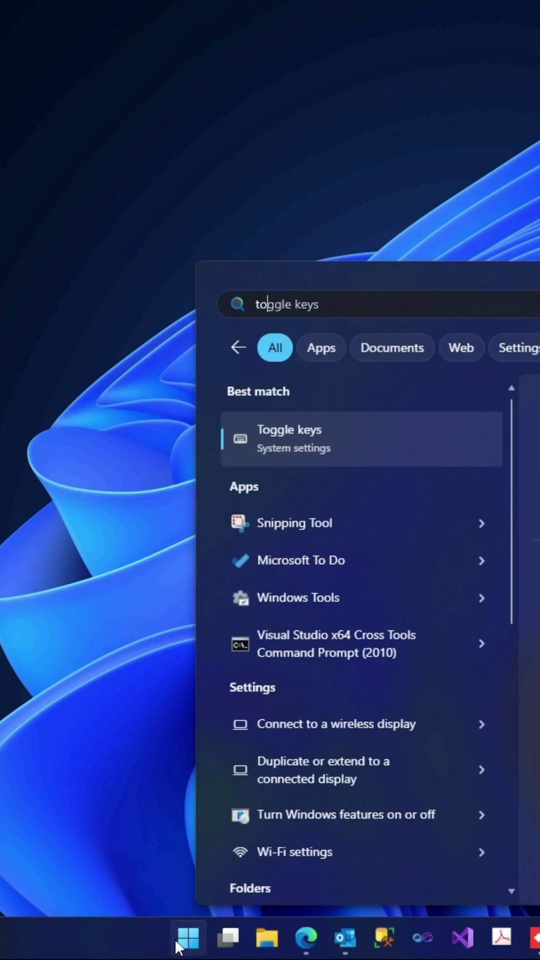
left_click(319, 441)
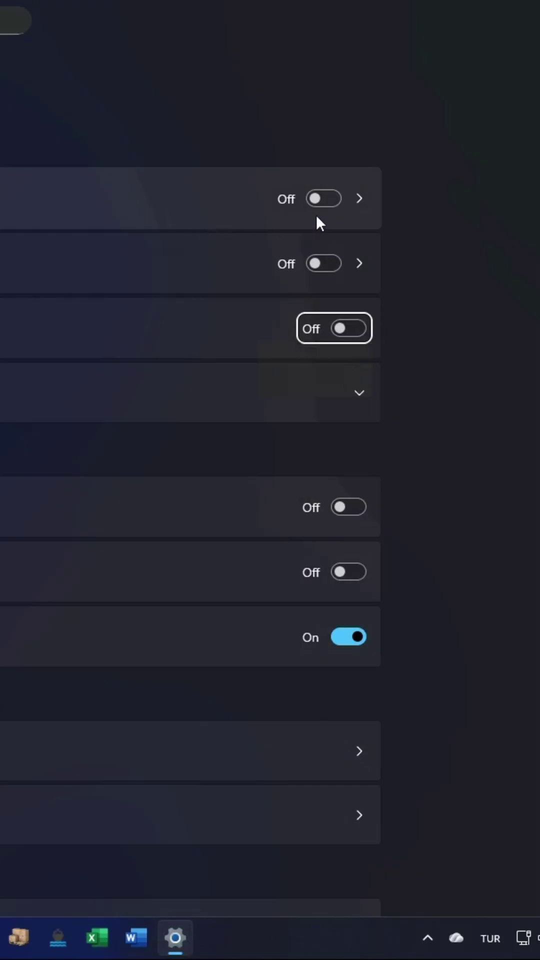
Switch the Sticky keys toggle on and then back off.
left_click(326, 198)
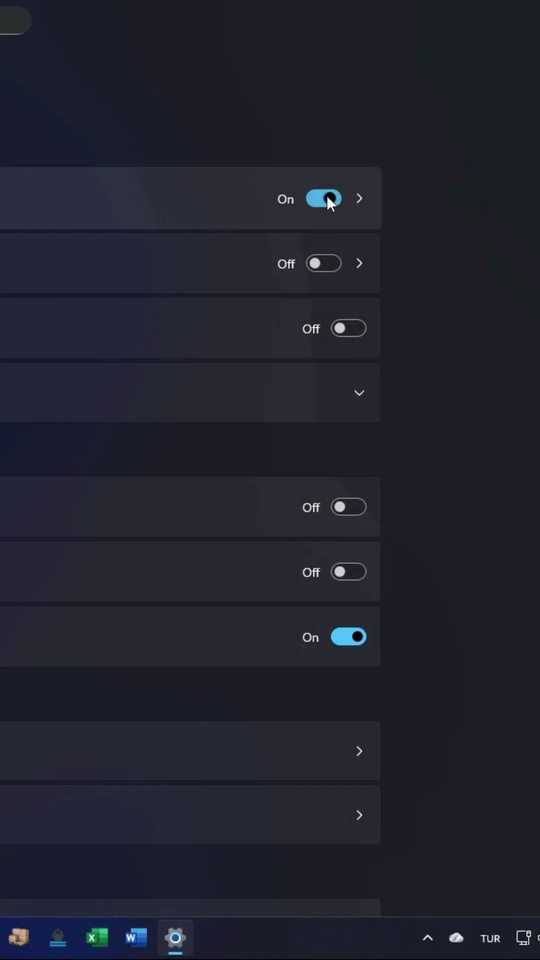
left_click(322, 196)
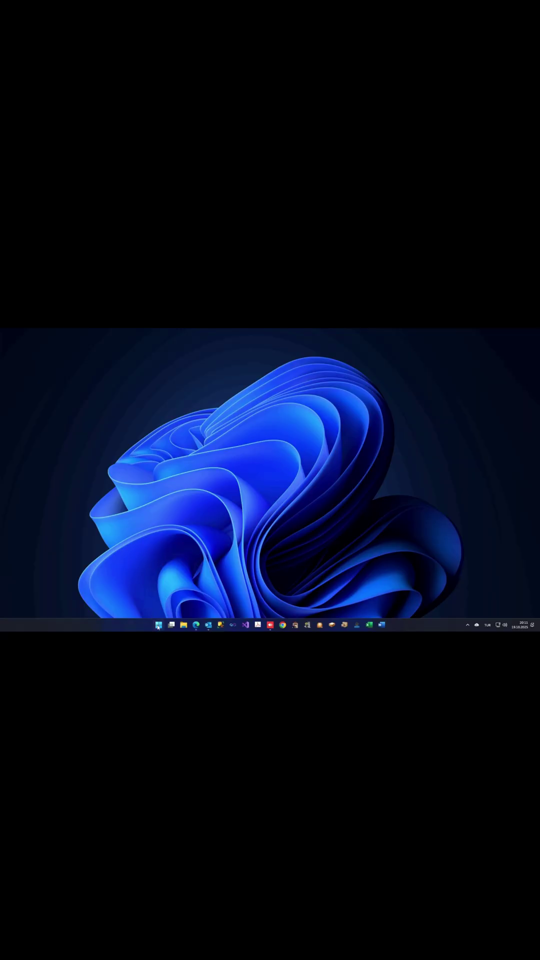
Search the Start menu for 'control panel' and launch Control Panel.
left_click(158, 625)
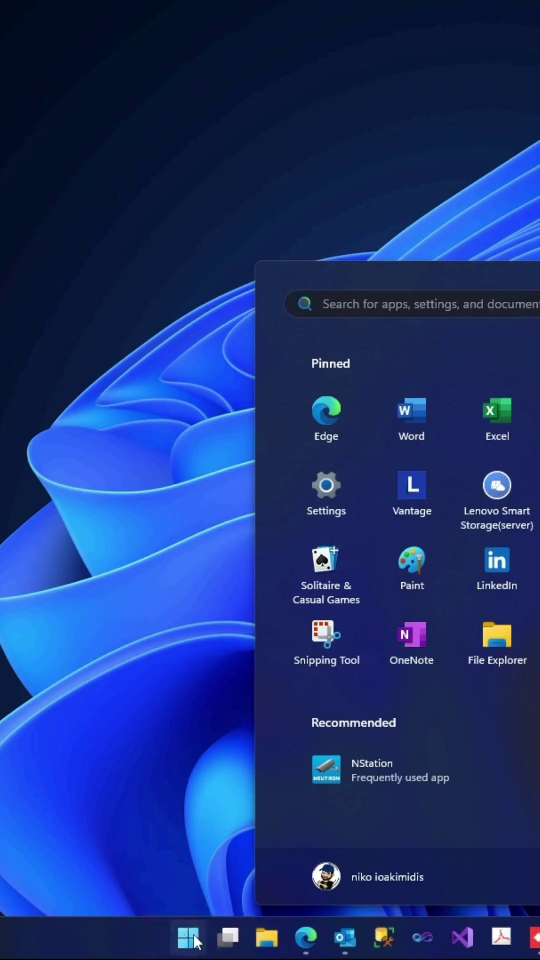
type("contr")
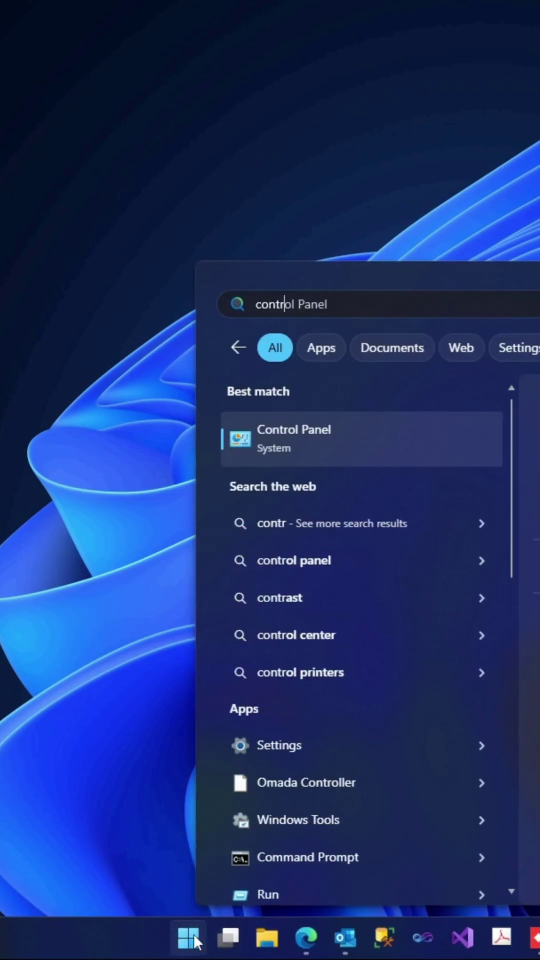
left_click(313, 430)
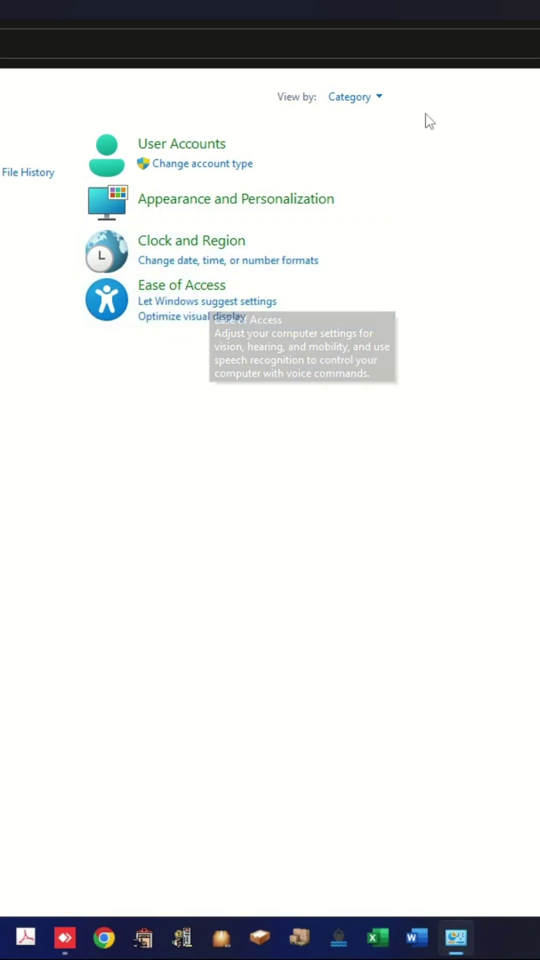
Keep View by on Category and go via Ease of Access to 'Make the keyboard easier to use'.
left_click(380, 98)
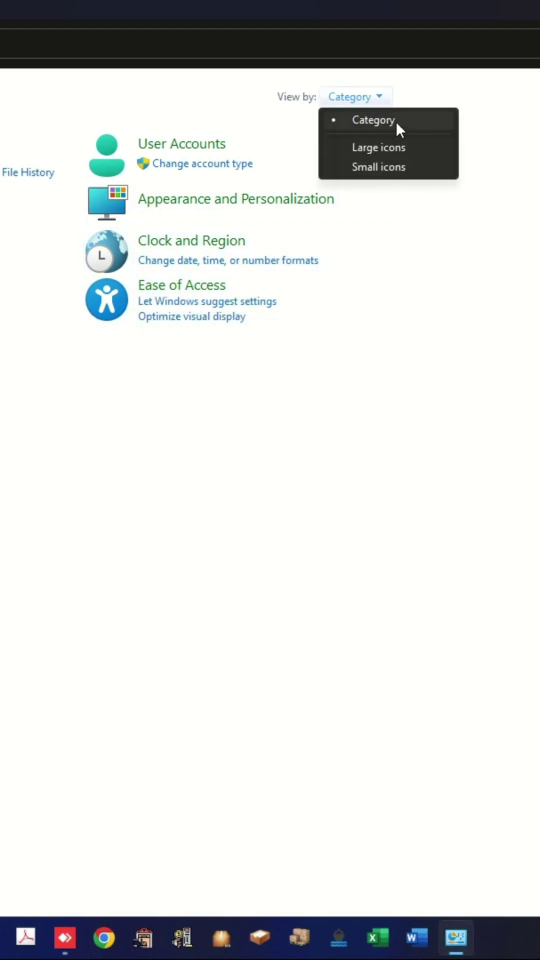
left_click(395, 121)
left_click(181, 289)
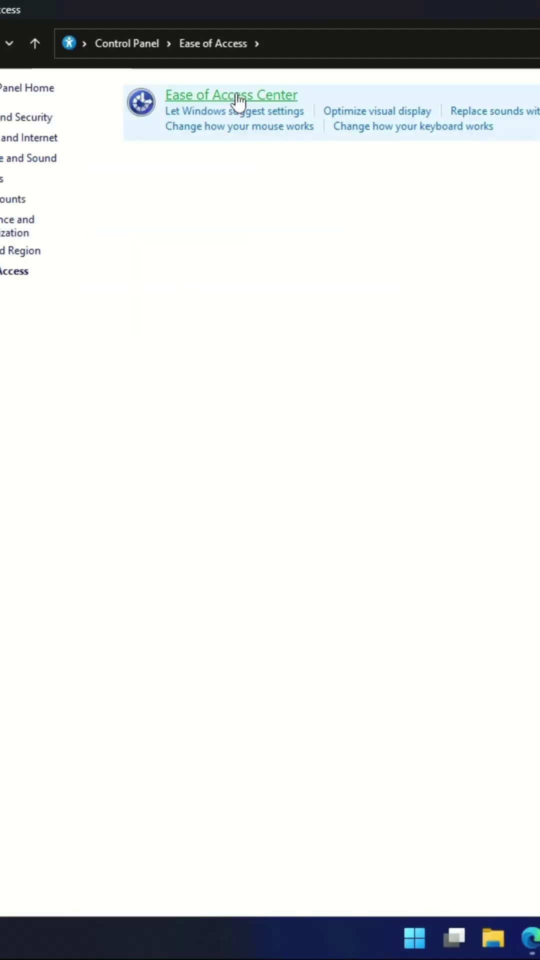
left_click(239, 98)
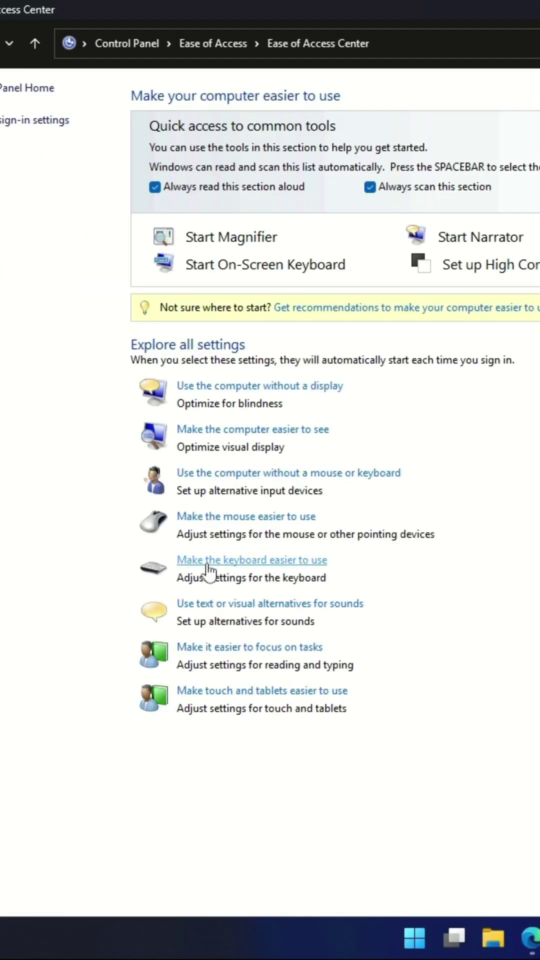
left_click(210, 561)
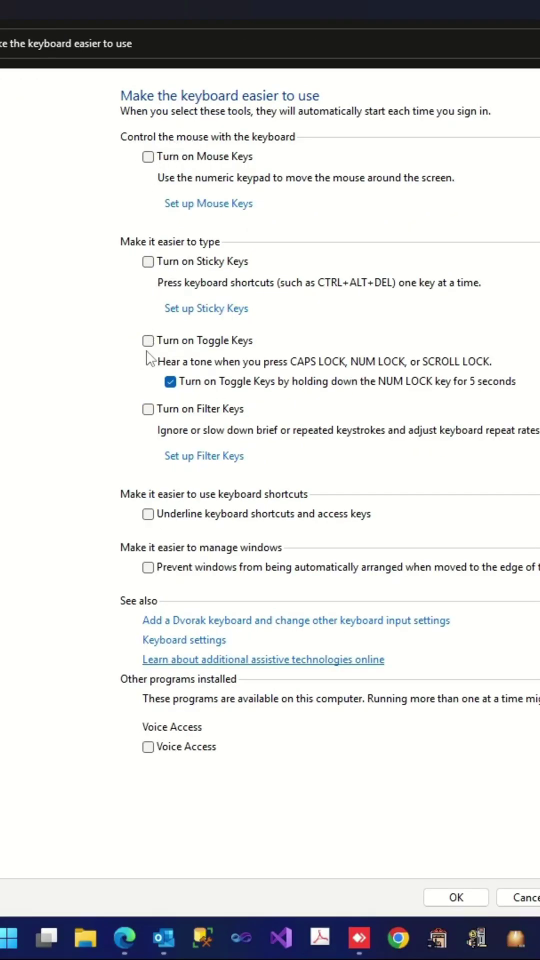
Turn on Mouse, Sticky, Toggle and Filter Keys and apply.
left_click(152, 156)
left_click(151, 264)
left_click(148, 409)
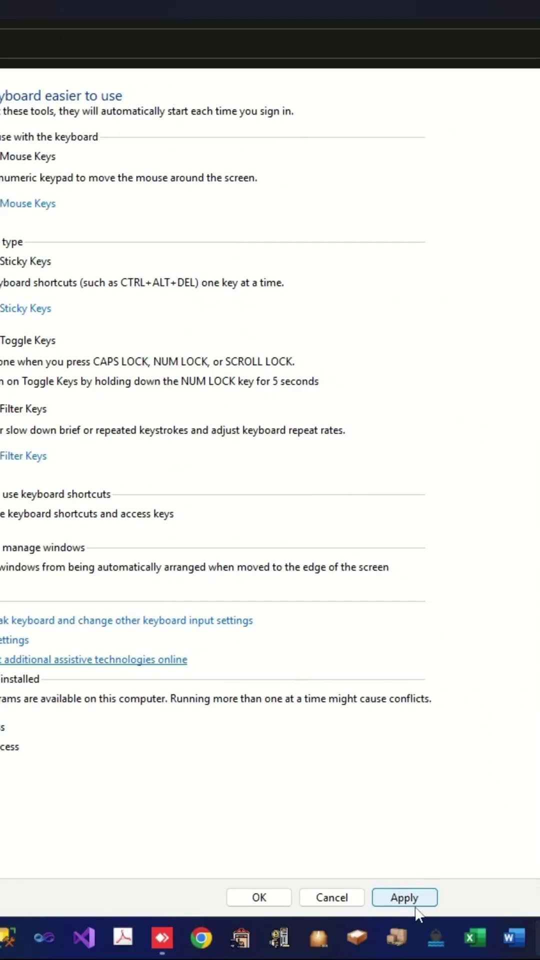
left_click(404, 898)
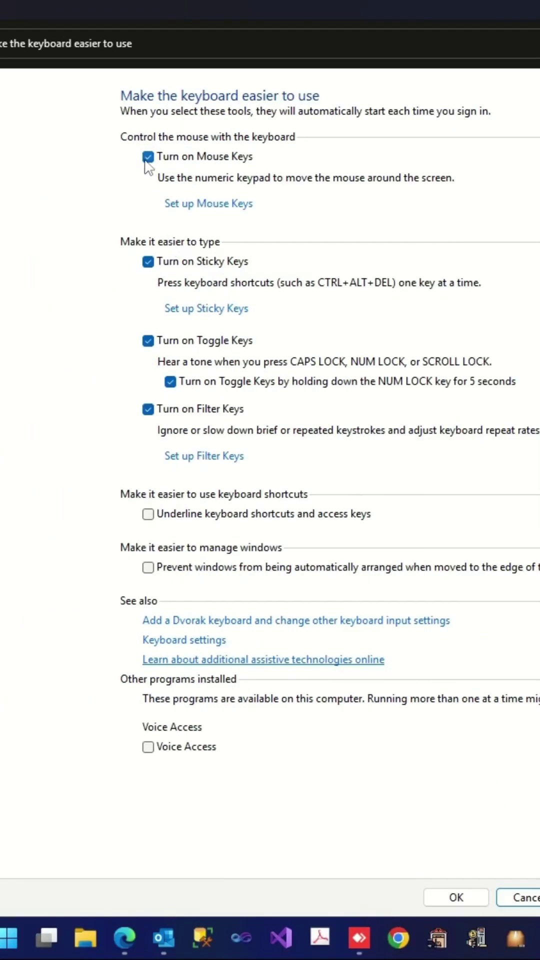
Clear those keyboard features, apply and confirm with OK, then open Device Manager.
left_click(148, 261)
left_click(148, 340)
left_click(148, 409)
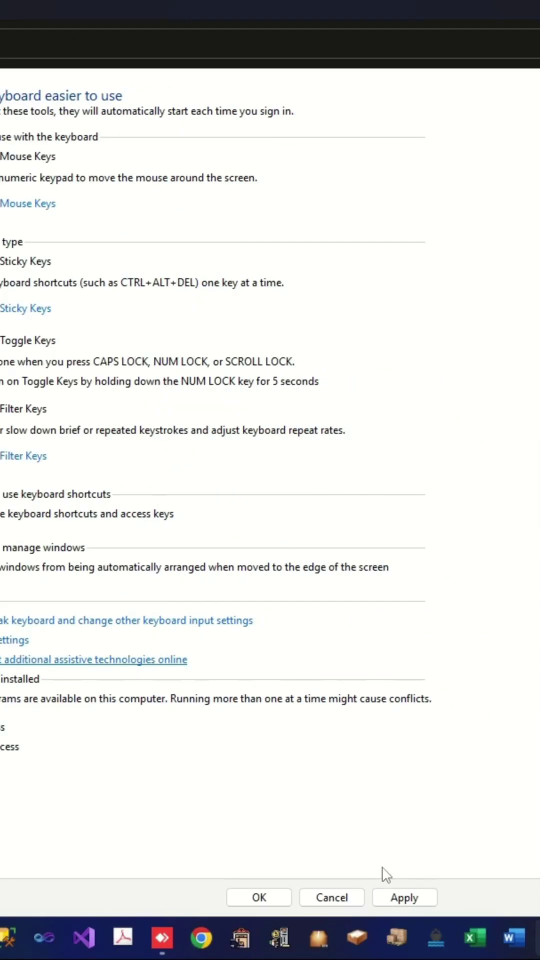
left_click(410, 904)
left_click(265, 893)
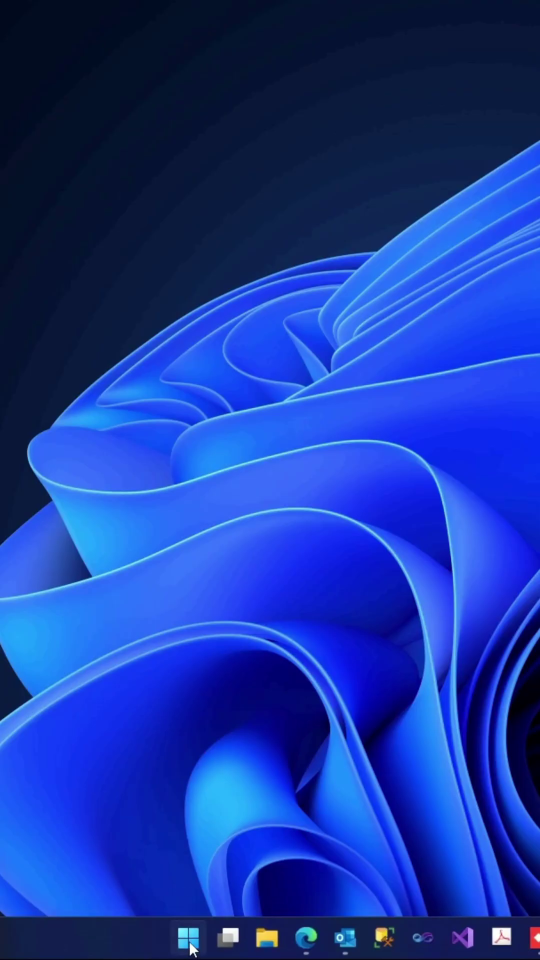
right_click(192, 950)
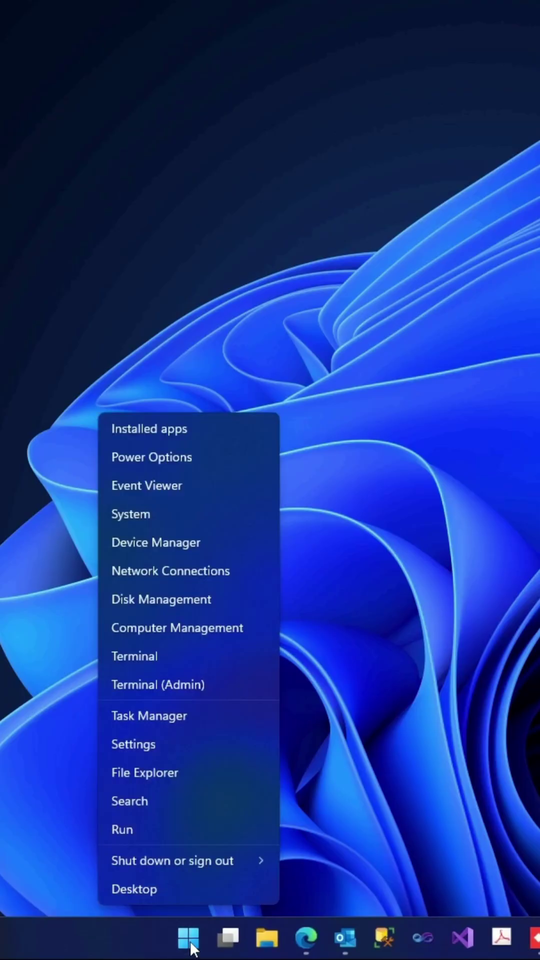
left_click(195, 543)
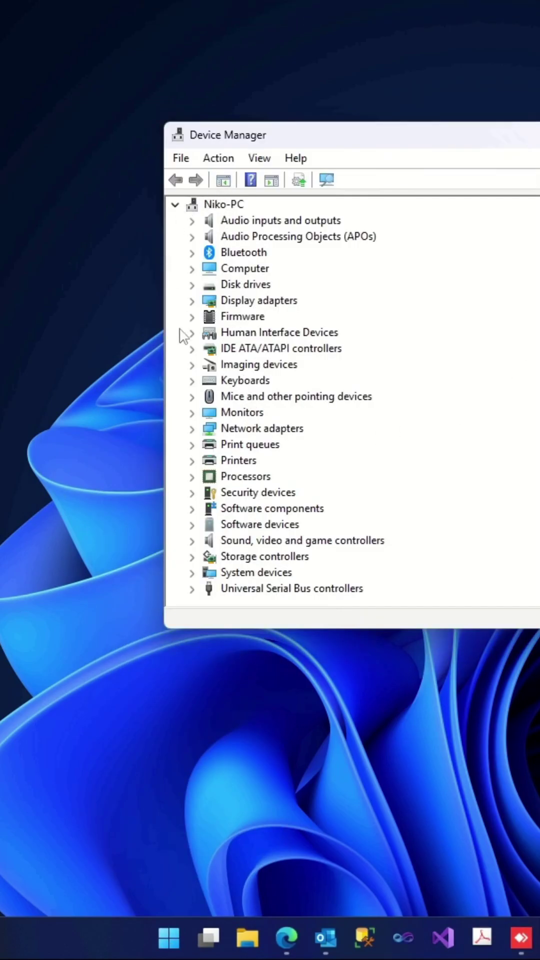
Expand Keyboards and choose Update driver for the HID Keyboard Device.
left_click(192, 382)
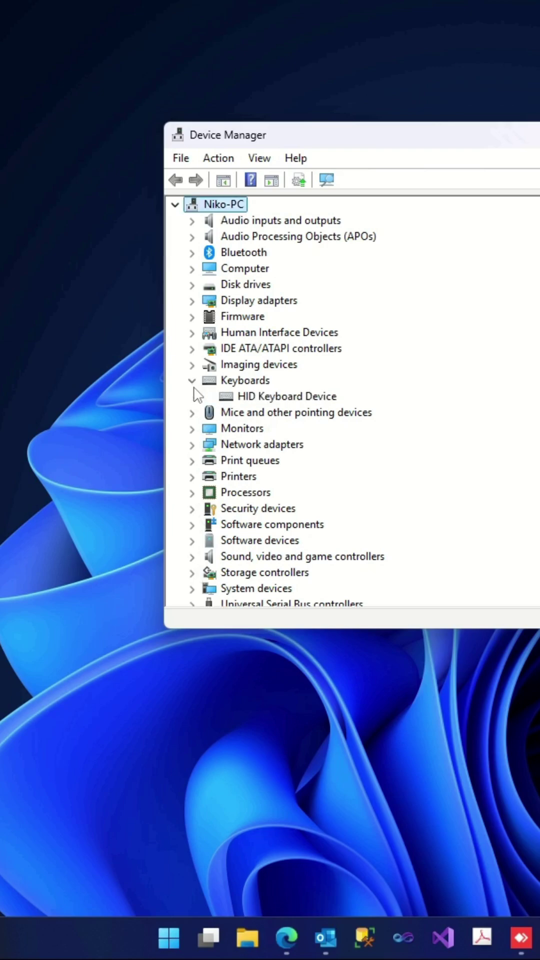
left_click(313, 400)
right_click(311, 398)
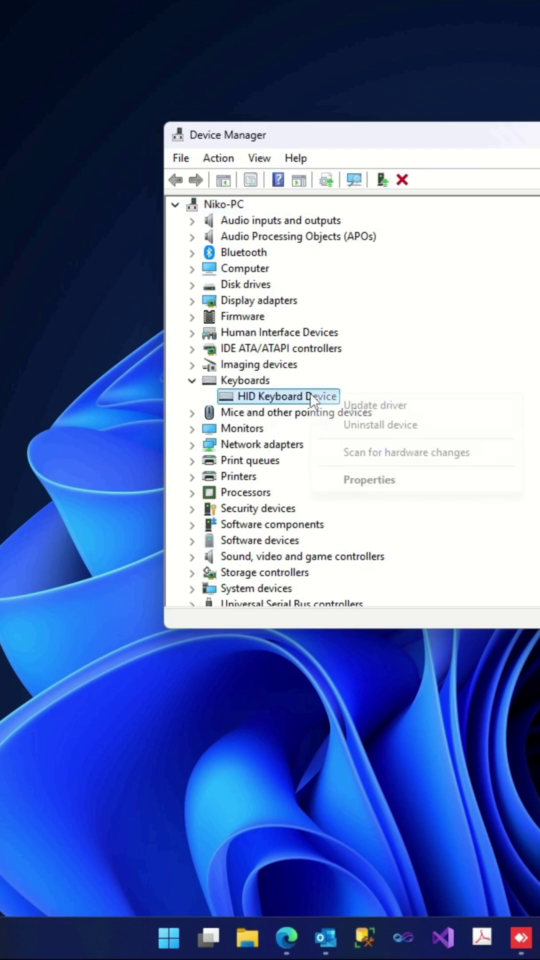
left_click(364, 409)
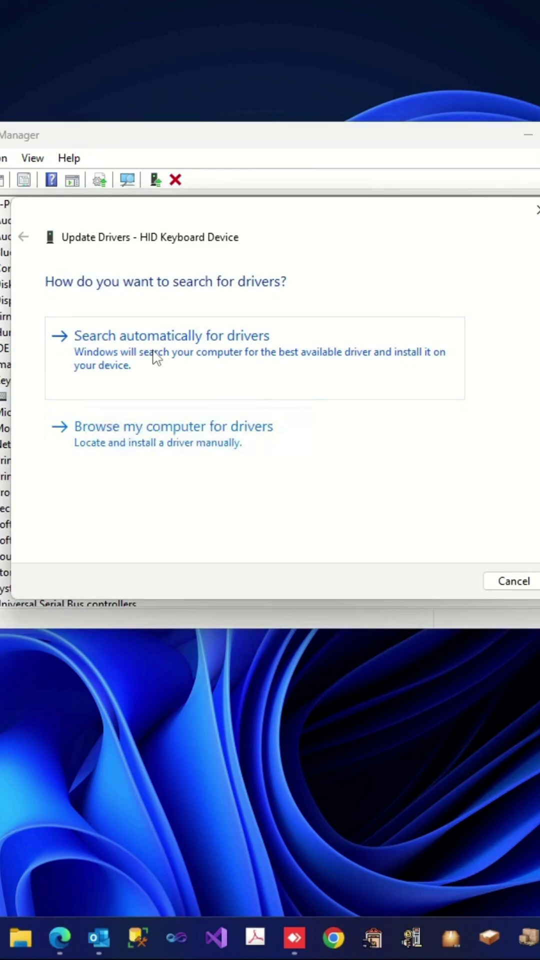
Search automatically for an HID keyboard driver, then close the wizard once the best driver is confirmed.
left_click(153, 350)
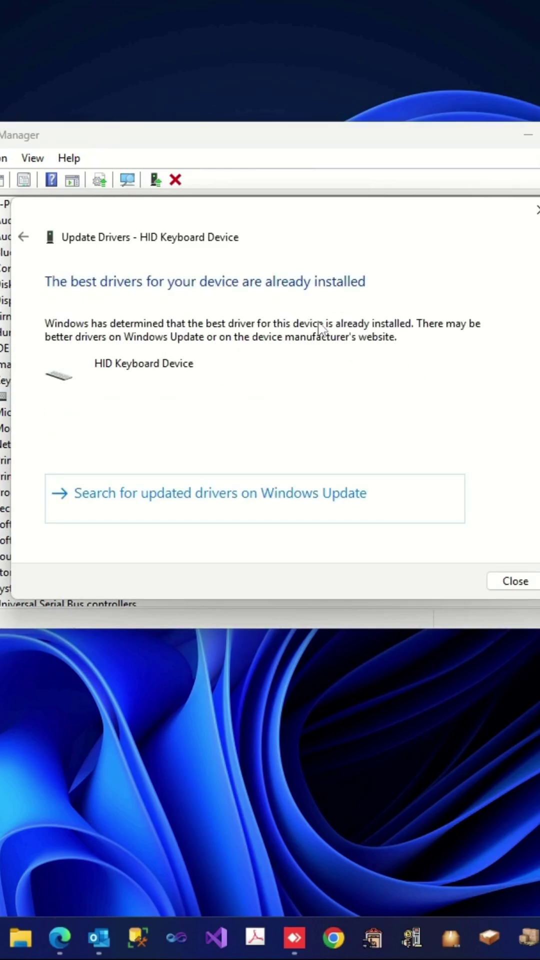
left_click(515, 582)
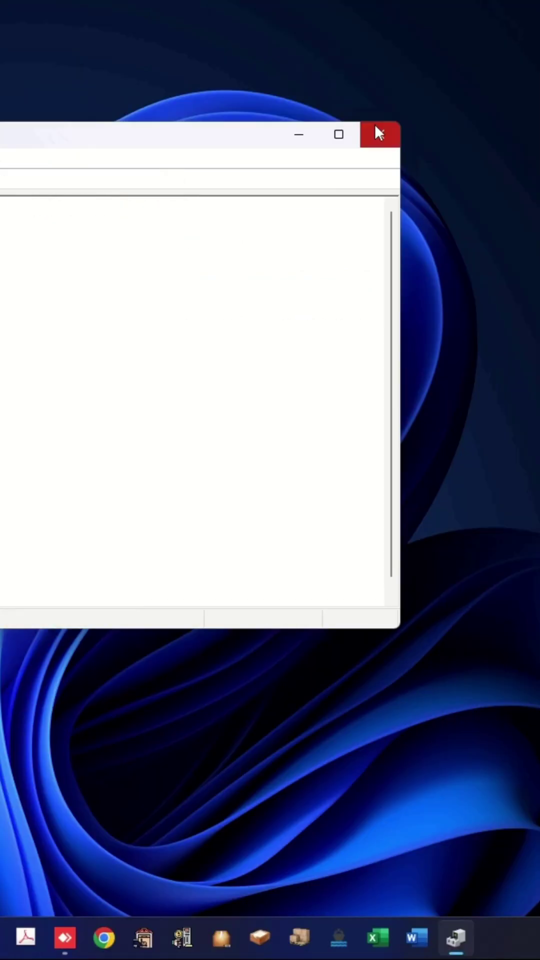